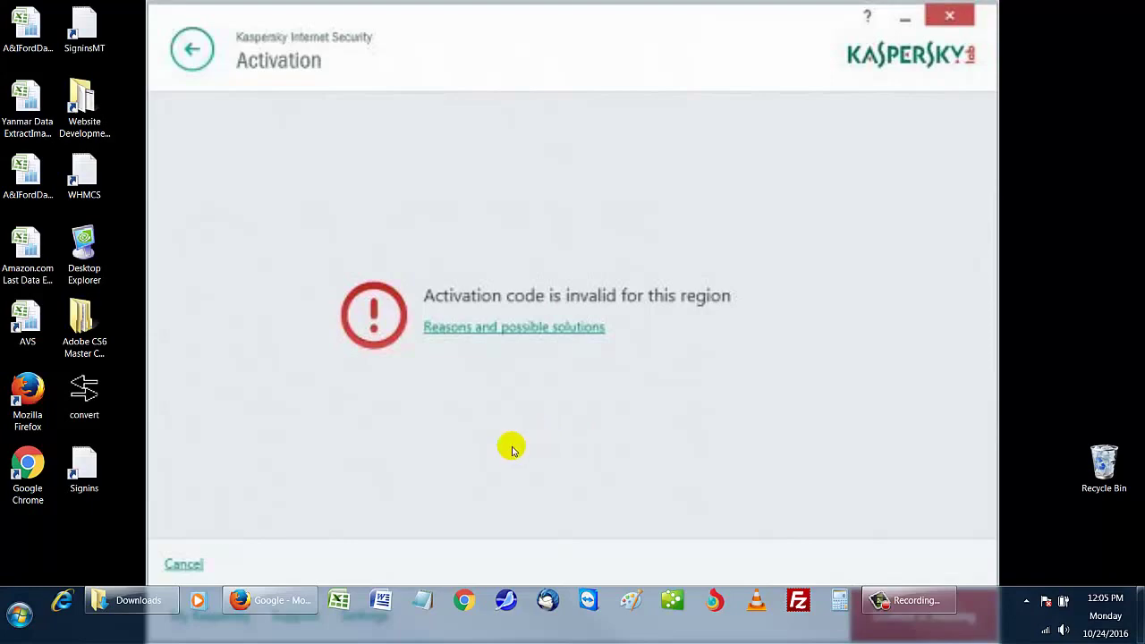
- Bring the Firefox browser showing Google's home page to the front
left_click(275, 609)
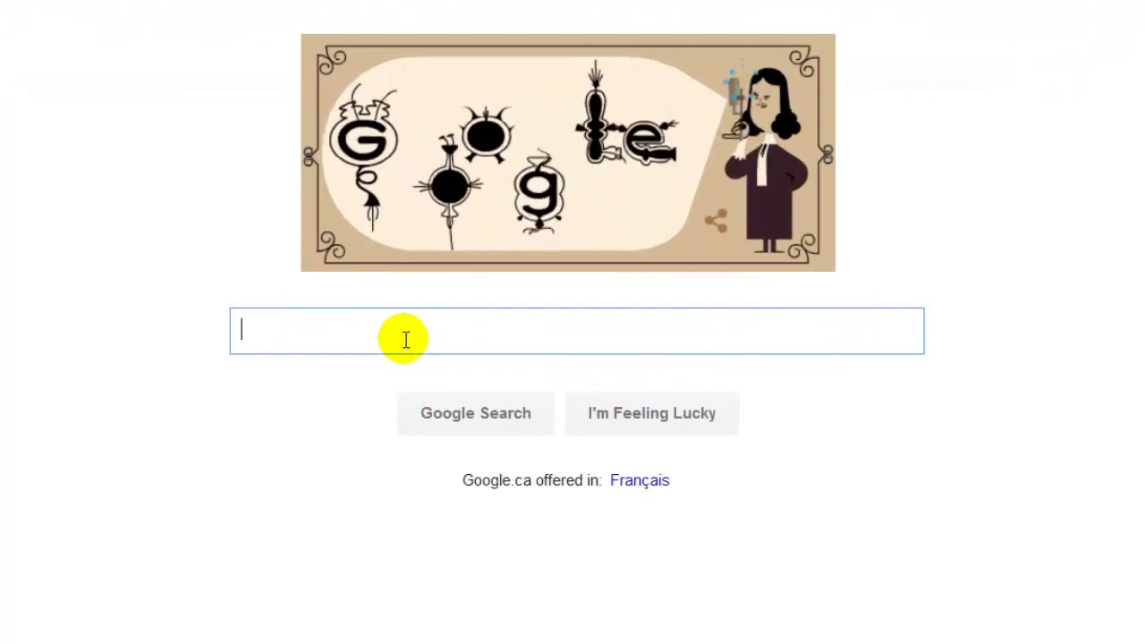
- Search Google for 'flyvpn' and open the official FlyVPN homepage result
type("fly")
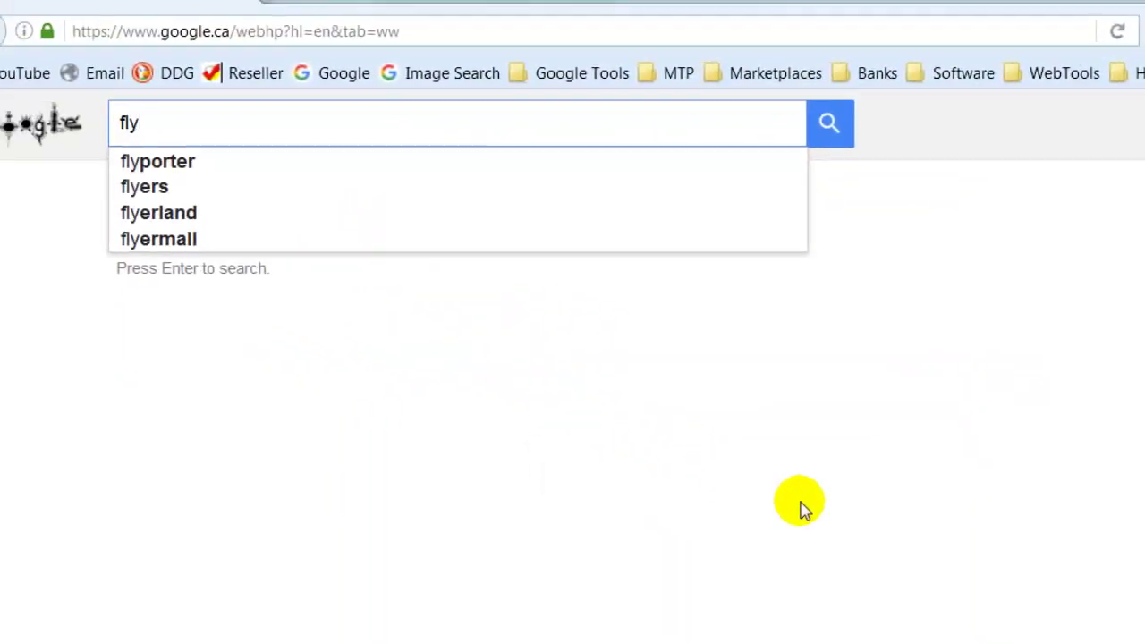
type("vpn")
key("Return")
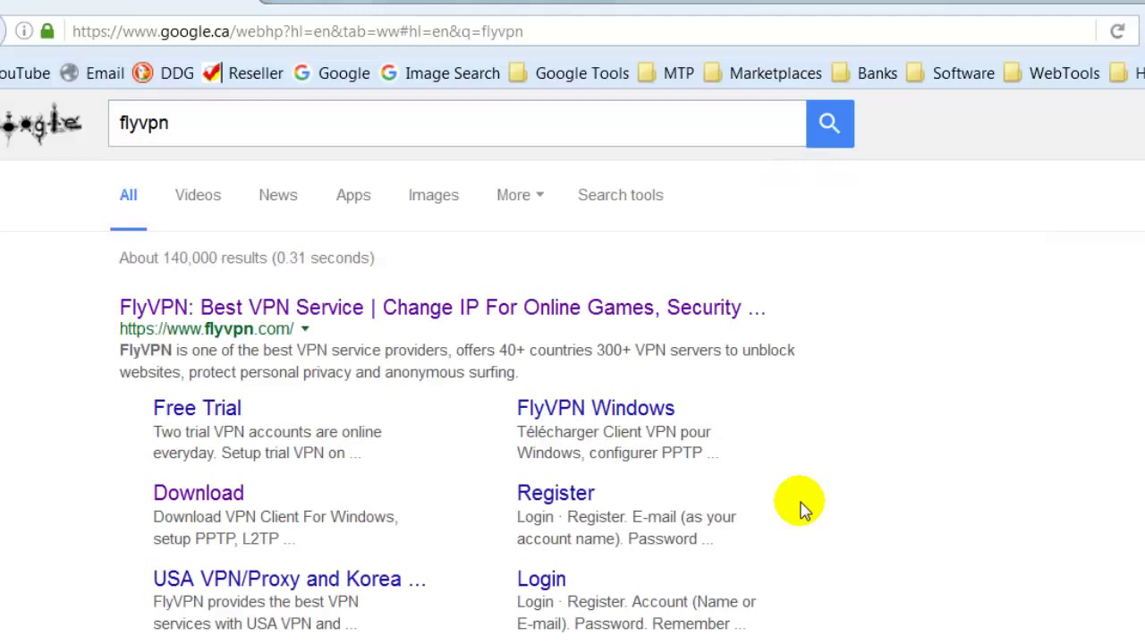
left_click(421, 311)
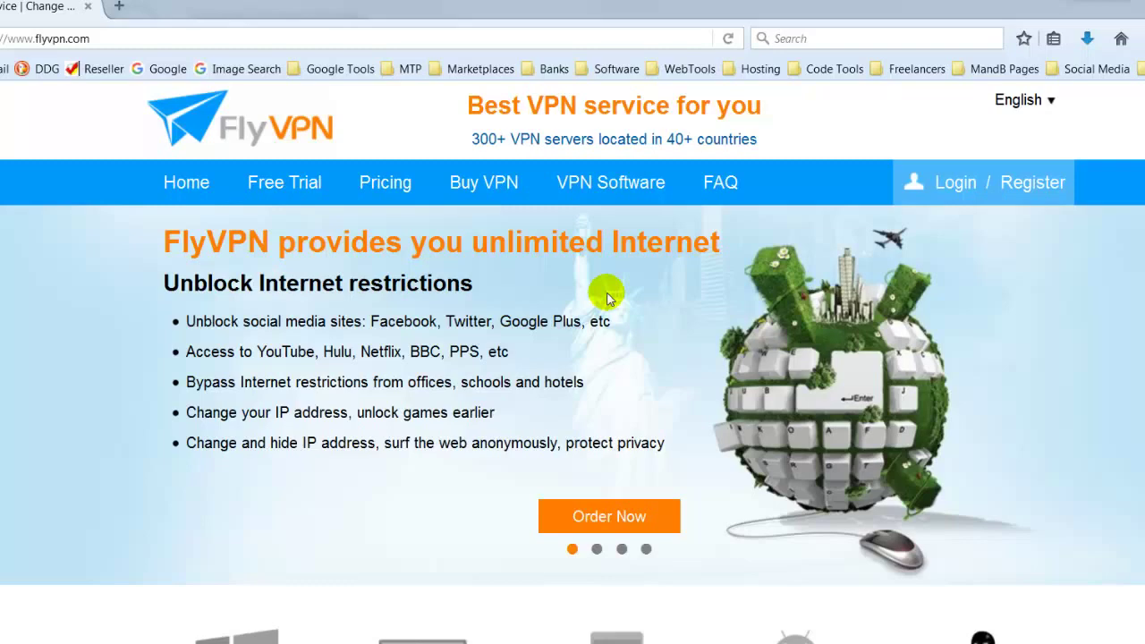
- Go to the VPN Software page listing the Windows client version 3.6.1.7
scroll(591, 358, "down", 2)
scroll(590, 363, "up", 1)
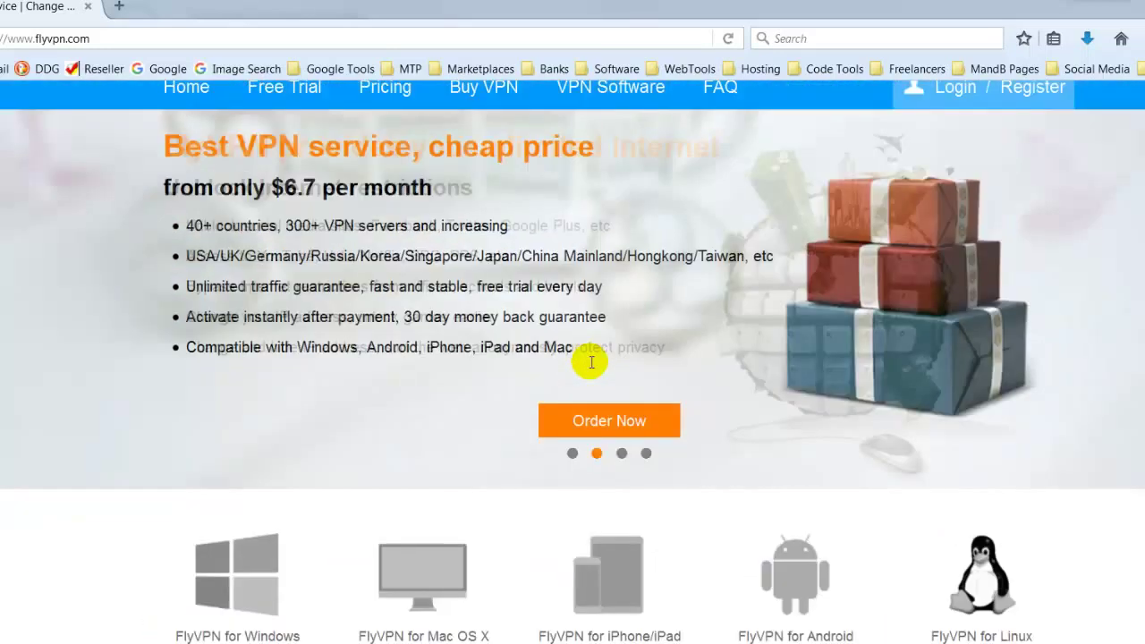
scroll(591, 363, "up", 1)
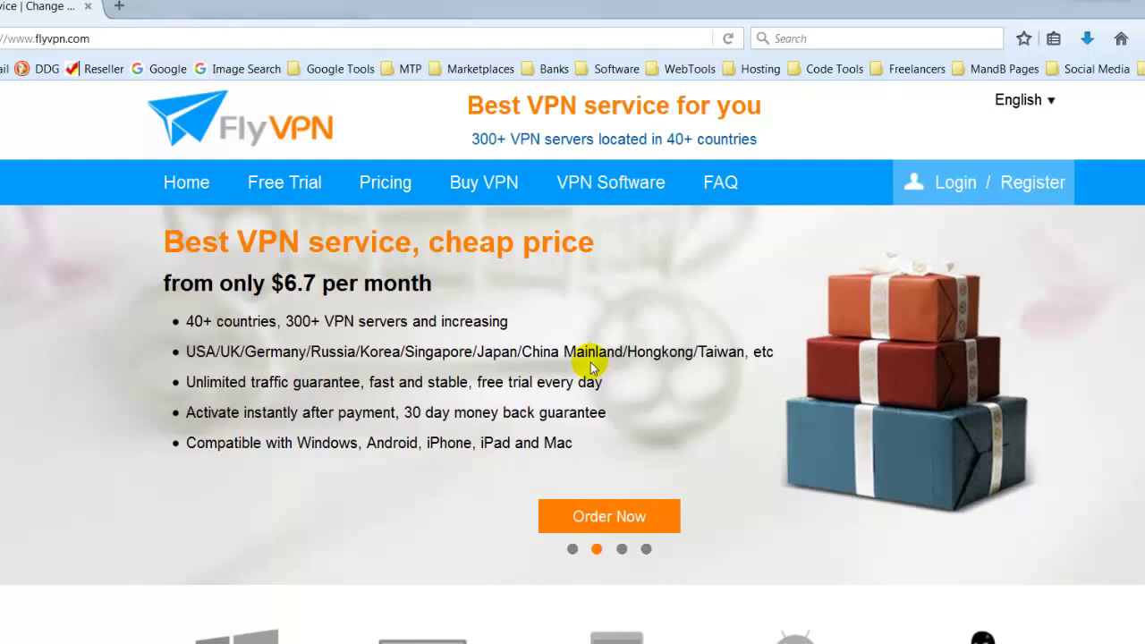
left_click(958, 183)
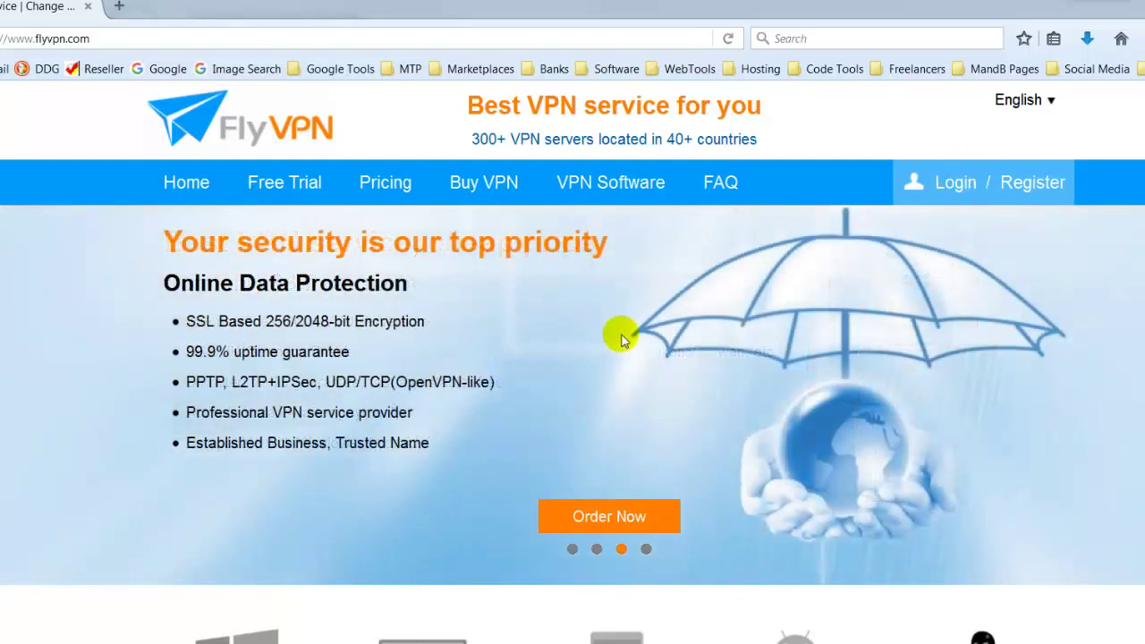
left_click(612, 181)
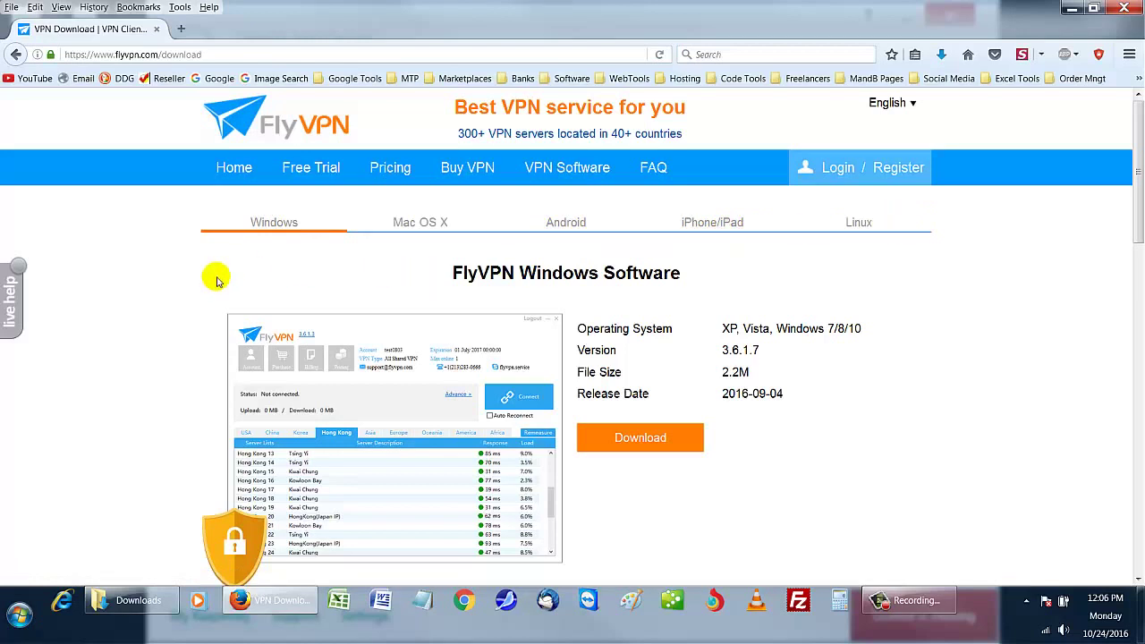
- Download the FlyVPN 3.6.1.7 Windows installer and save the file
scroll(138, 284, "down", 2)
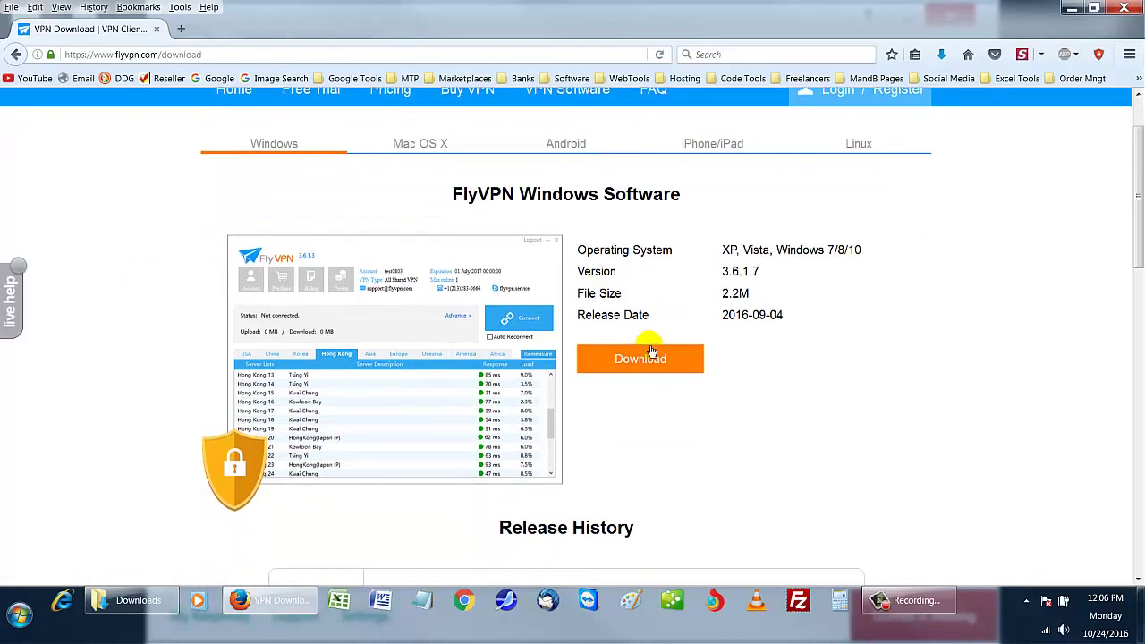
left_click(640, 360)
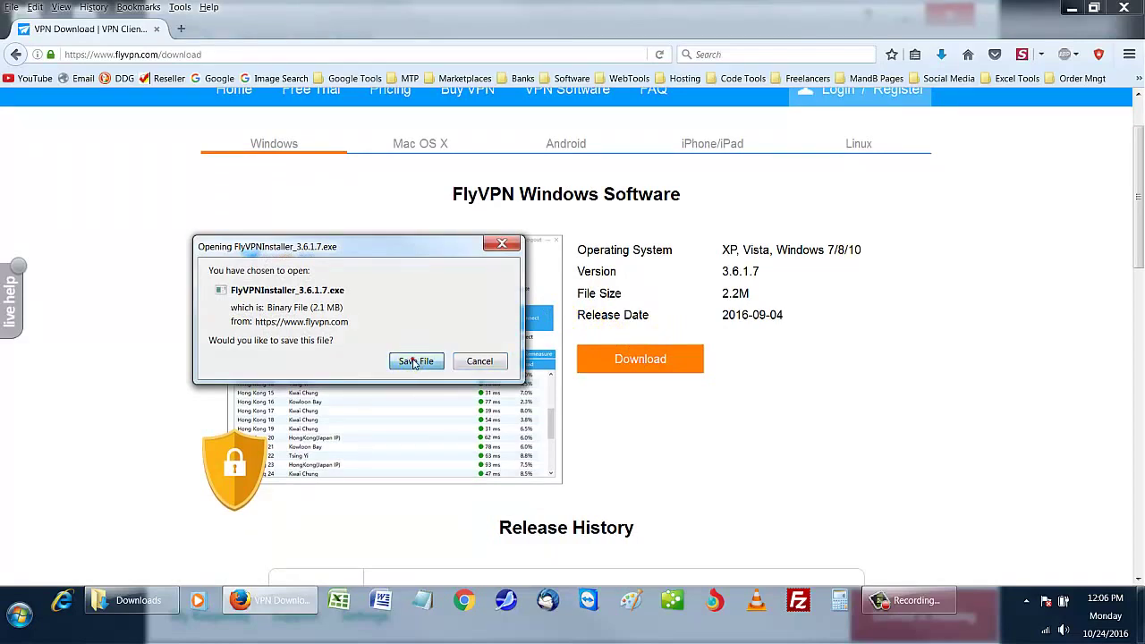
left_click(417, 351)
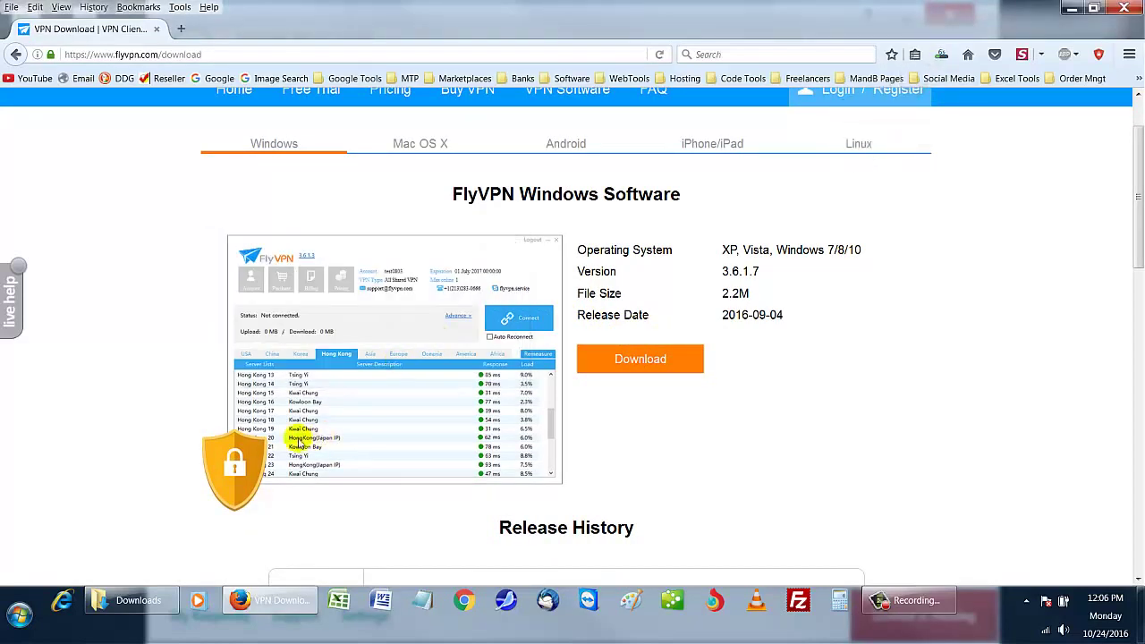
- Launch FlyVPNInstaller_3.6.1.7 from the Downloads folder
left_click(125, 601)
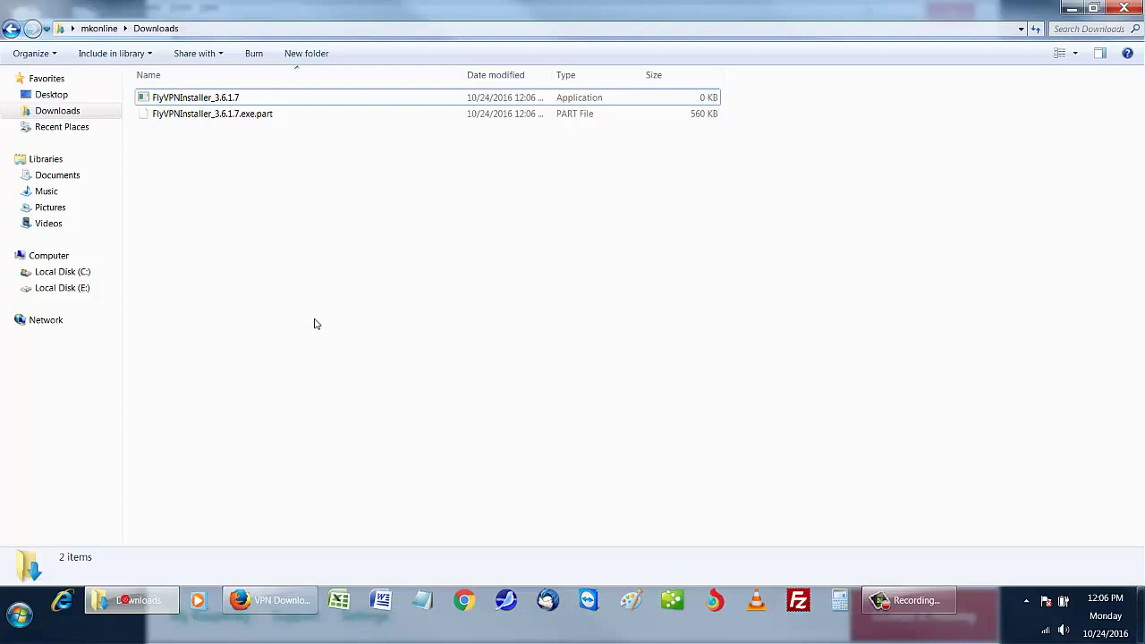
left_click(491, 248)
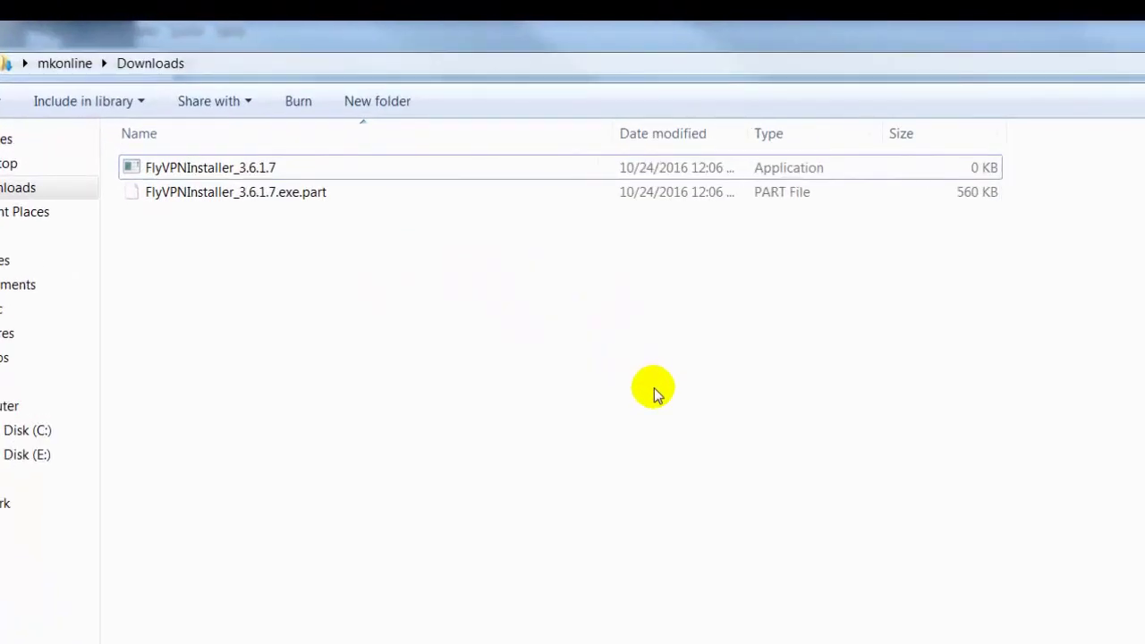
left_click(742, 402)
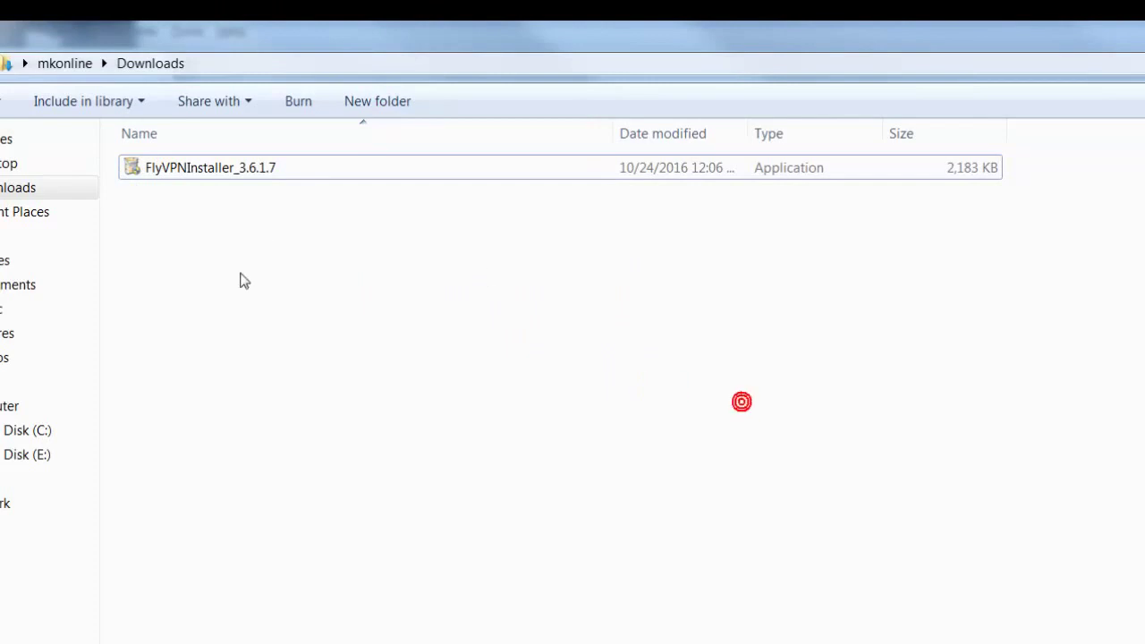
left_click(258, 168)
double_click(257, 168)
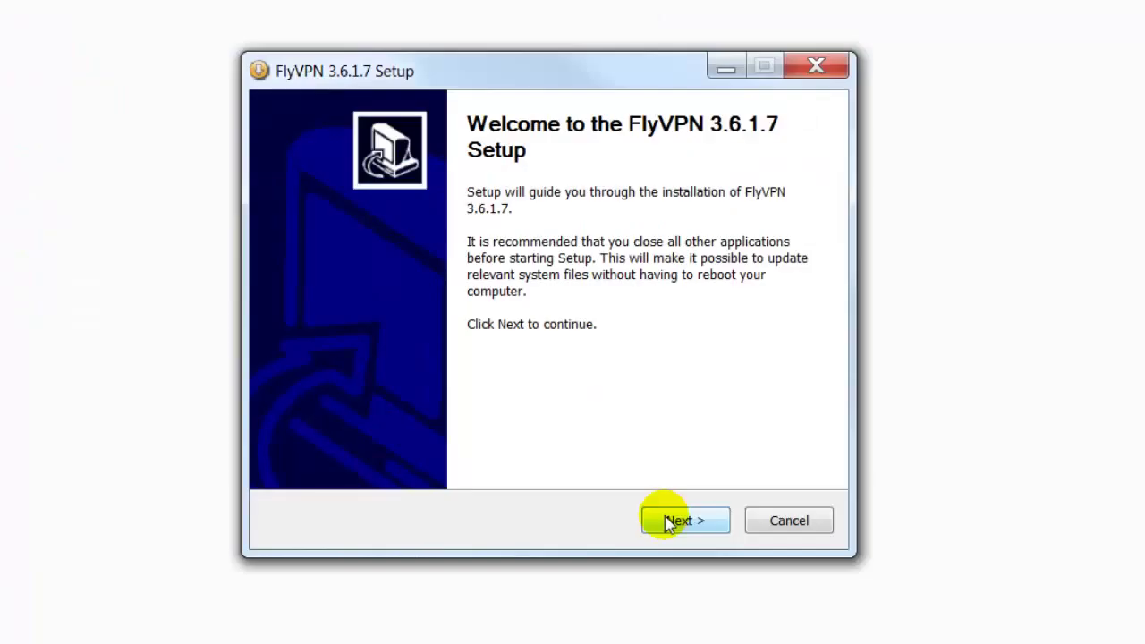
- Install FlyVPN 3.6.1.7 through the setup wizard and focus the client's username and password fields
left_click(664, 517)
left_click(687, 527)
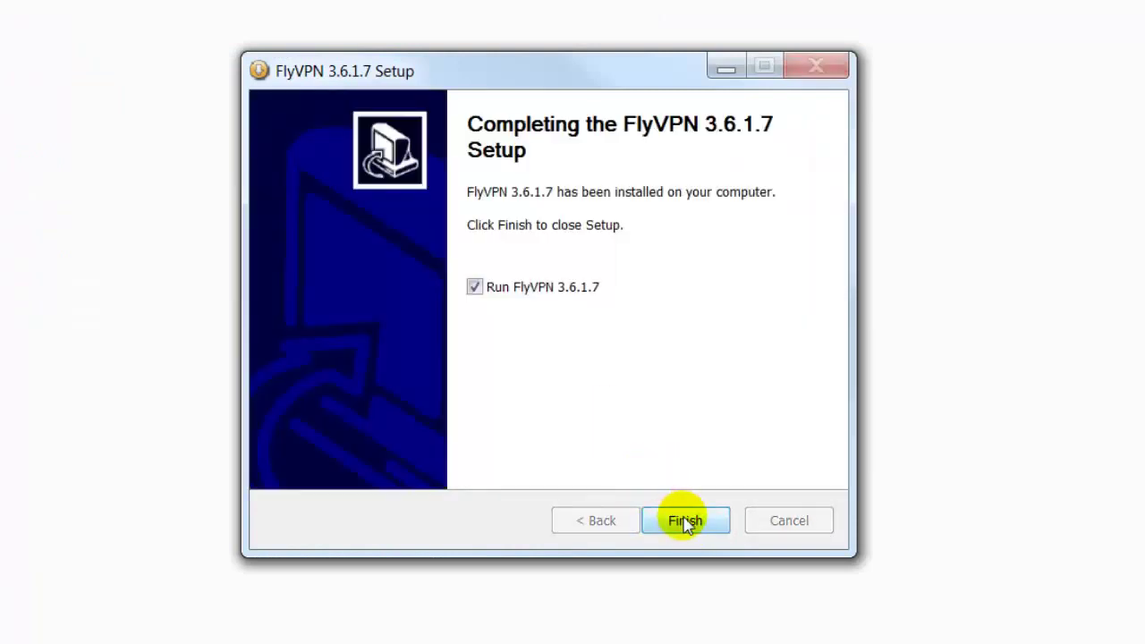
left_click(685, 521)
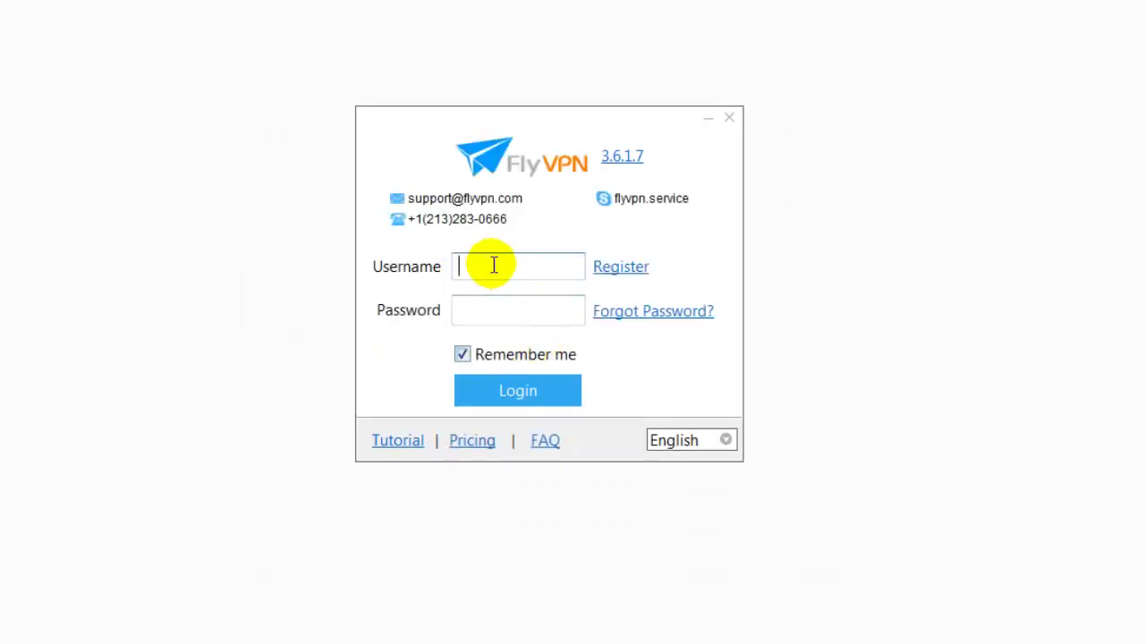
left_click(493, 265)
left_click(482, 314)
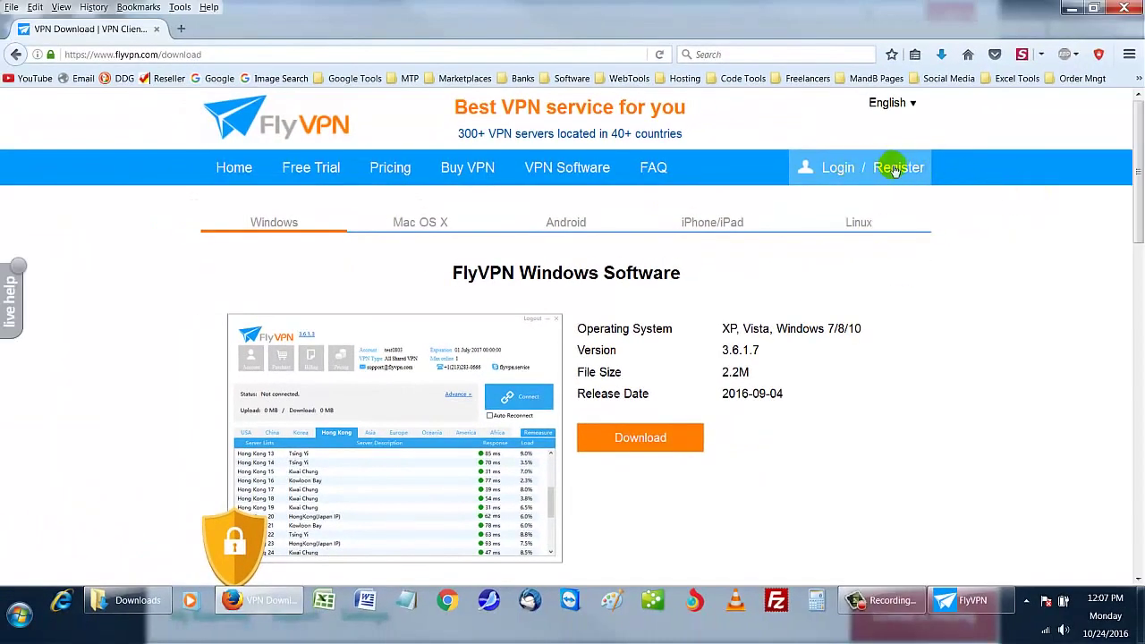
- Fill the FlyVPN sign-up form with the account e-mail, a password and its confirmation
left_click(897, 172)
left_click(516, 291)
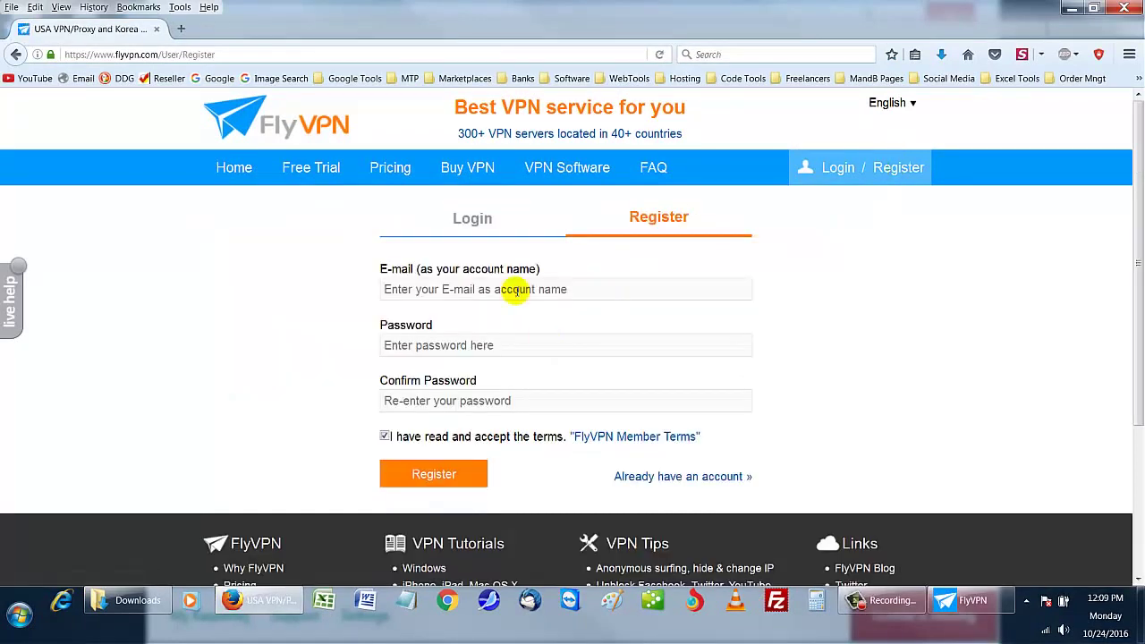
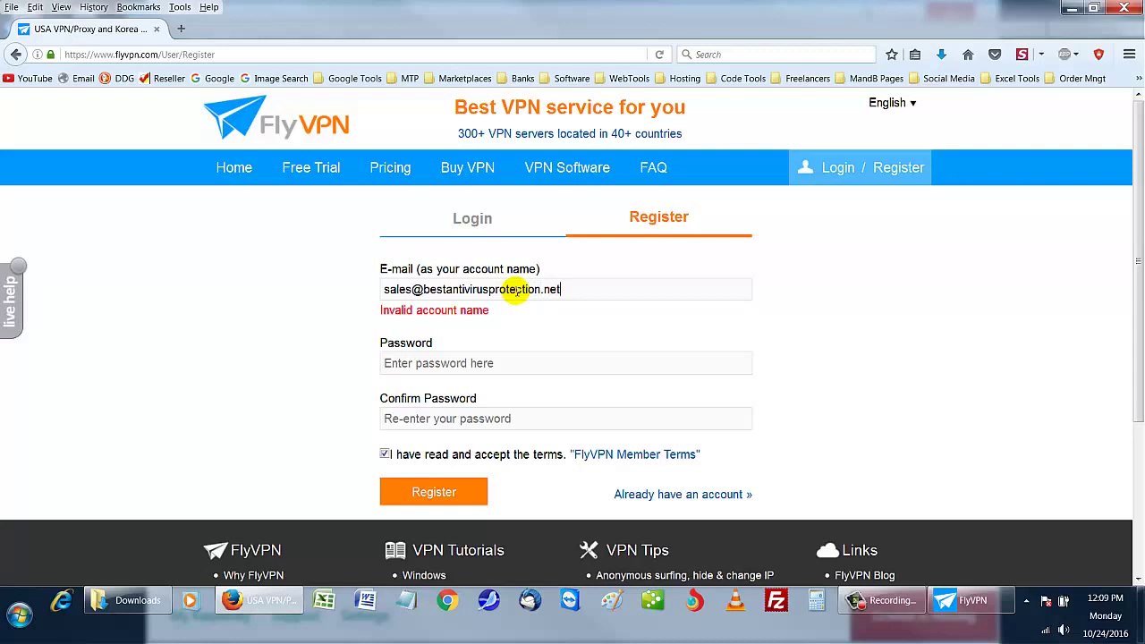
key("Tab")
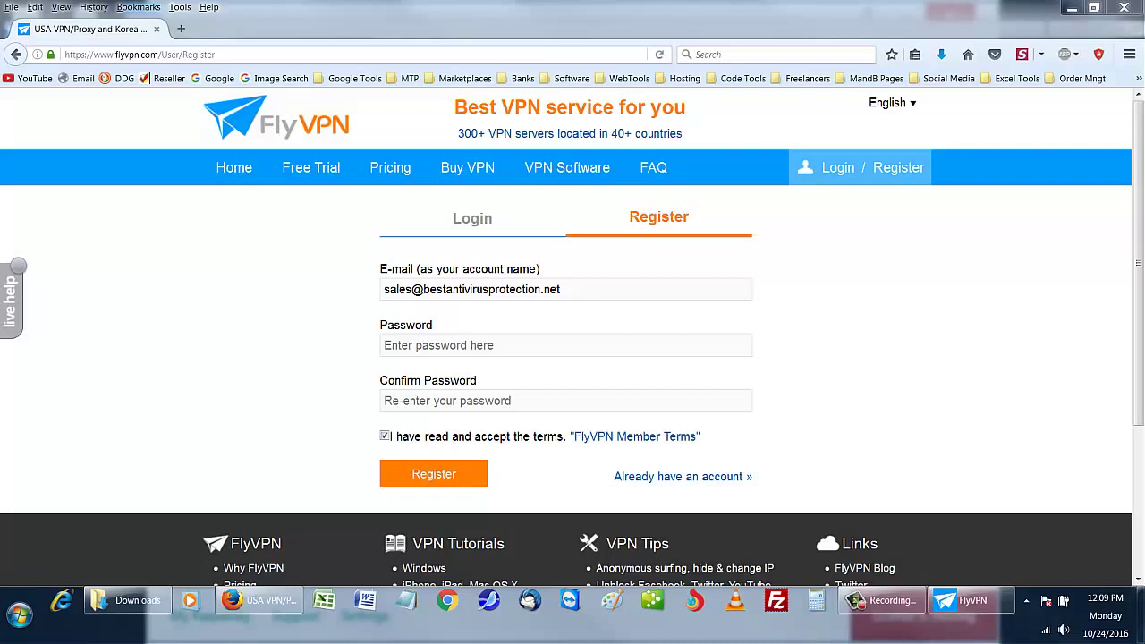
type("••••••••••")
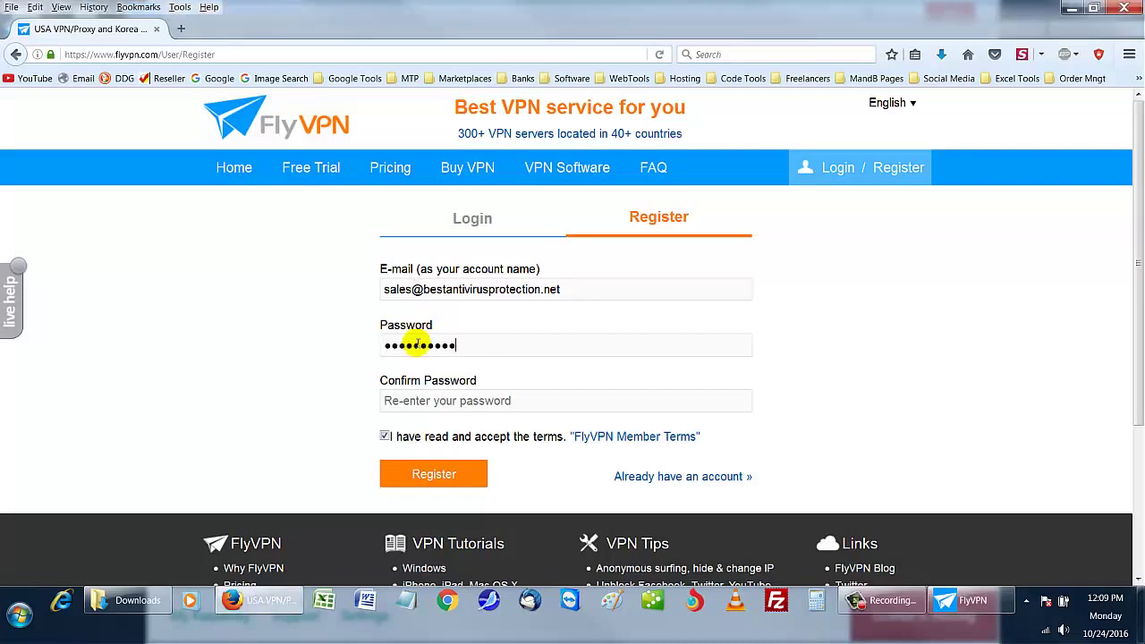
left_click(423, 408)
type("••••••••••")
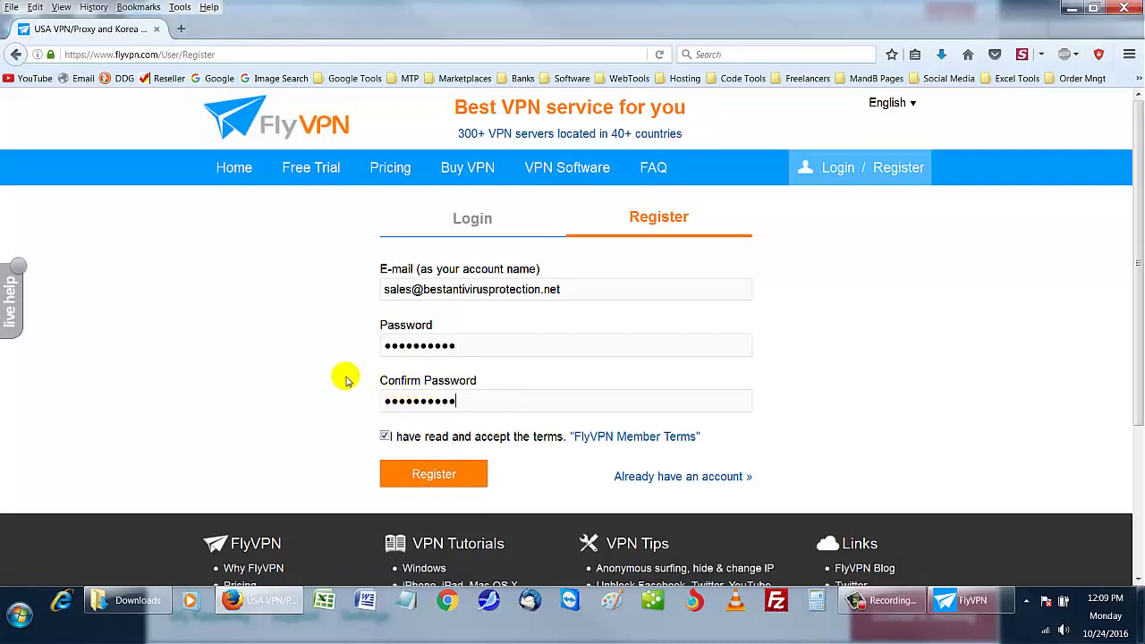
- Submit the registration, let Firefox remember the login, and minimize the browser
left_click(427, 476)
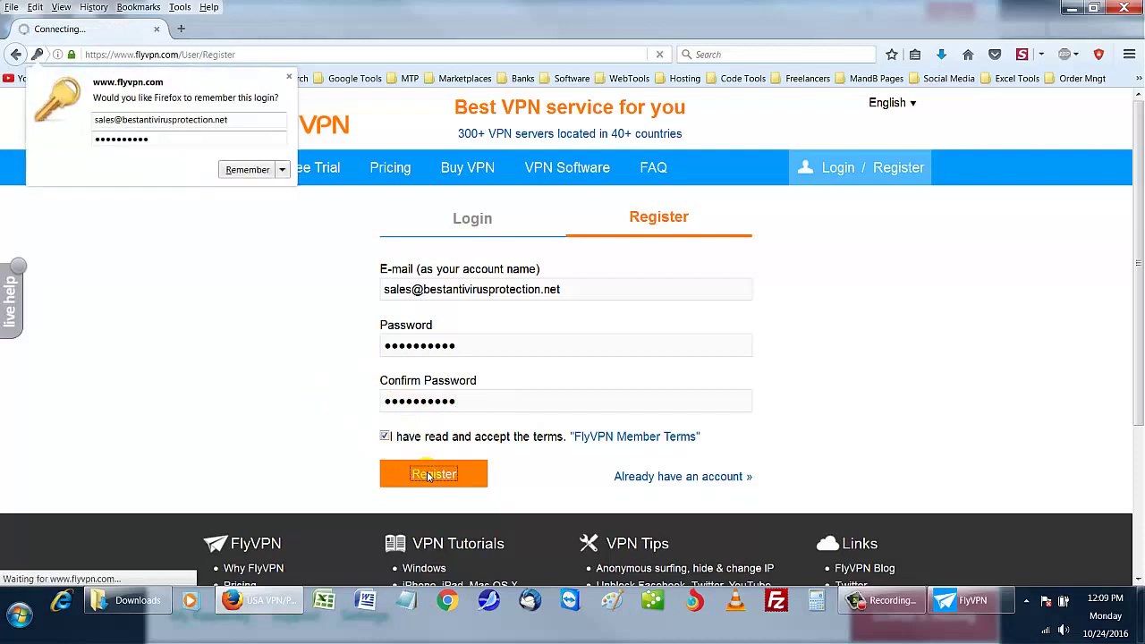
left_click(225, 170)
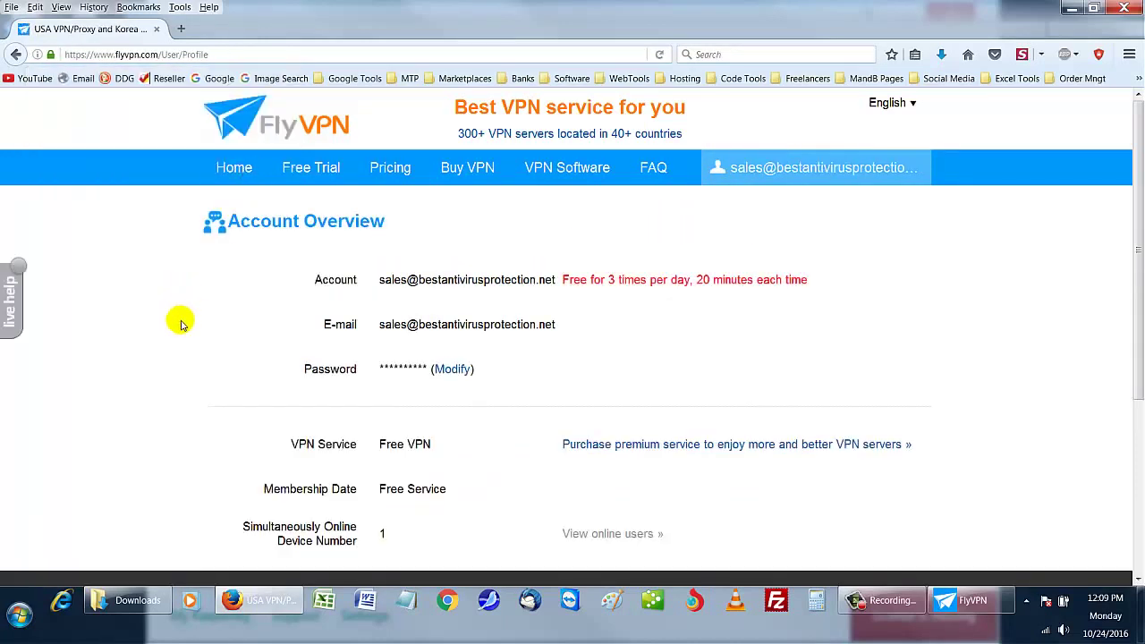
scroll(182, 324, "down", 2)
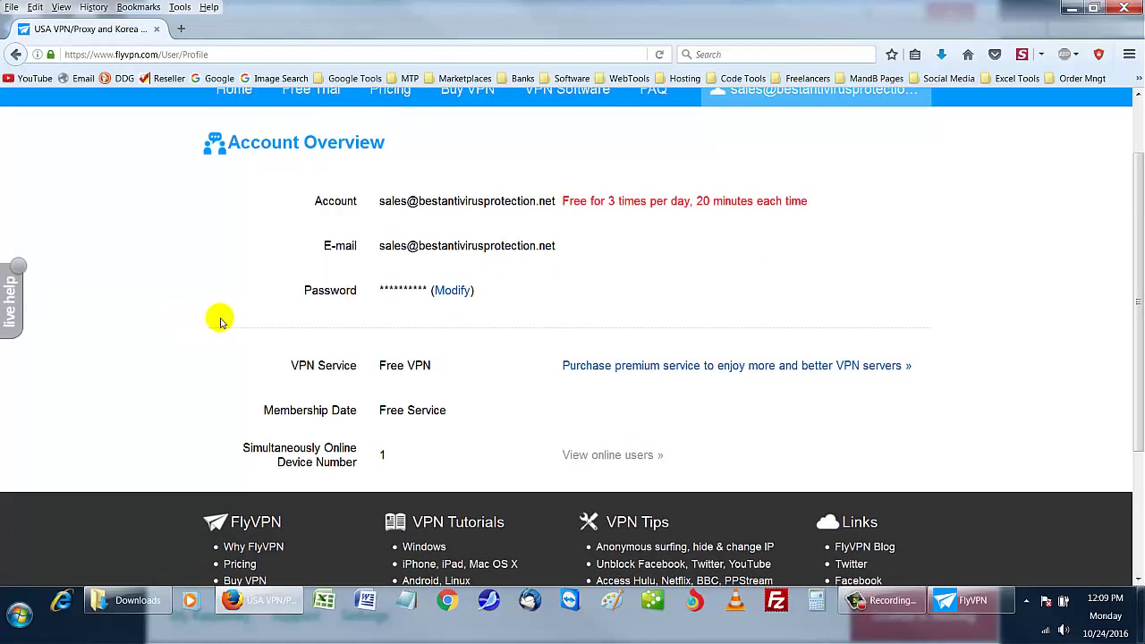
scroll(213, 318, "up", 2)
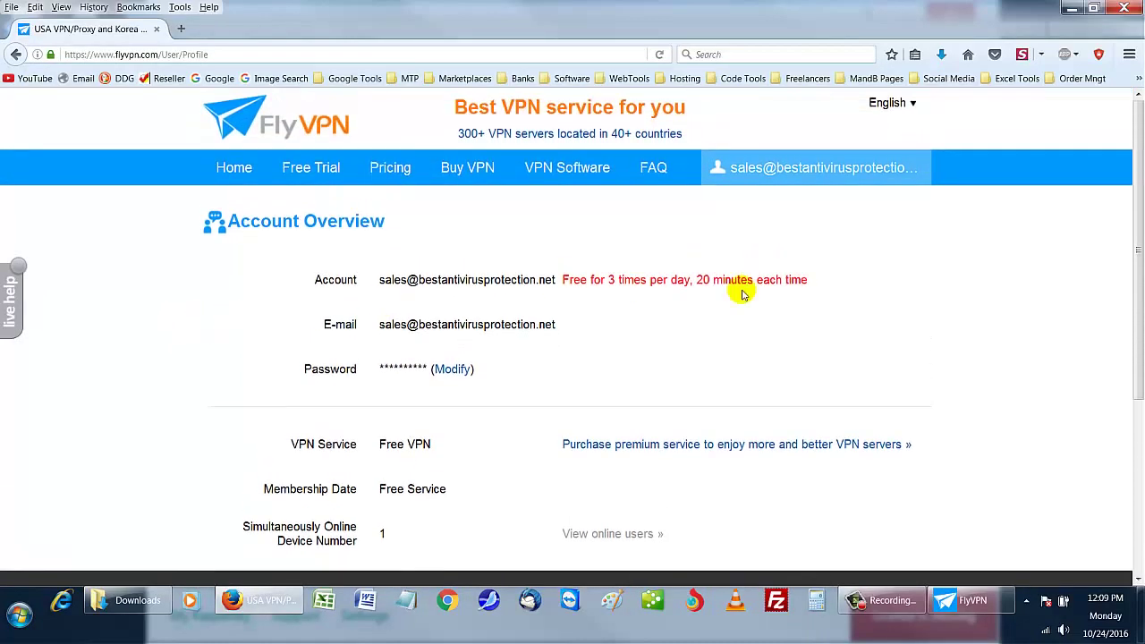
left_click(1071, 8)
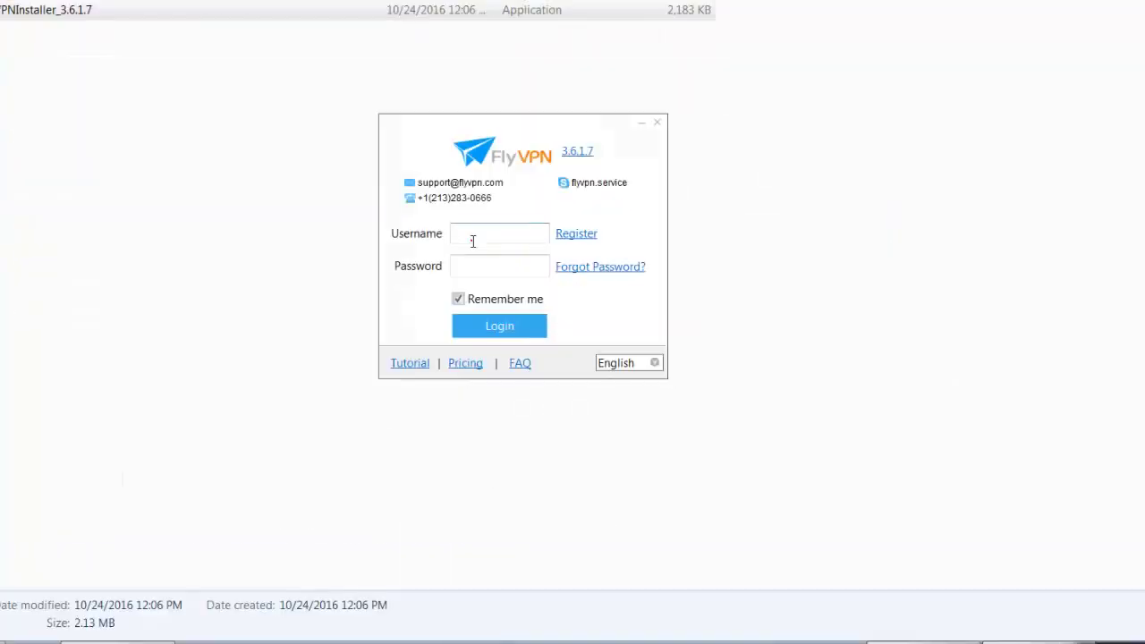
- Sign in to the FlyVPN client with the new account's e-mail and password, dismissing the free-usage notice
left_click(537, 274)
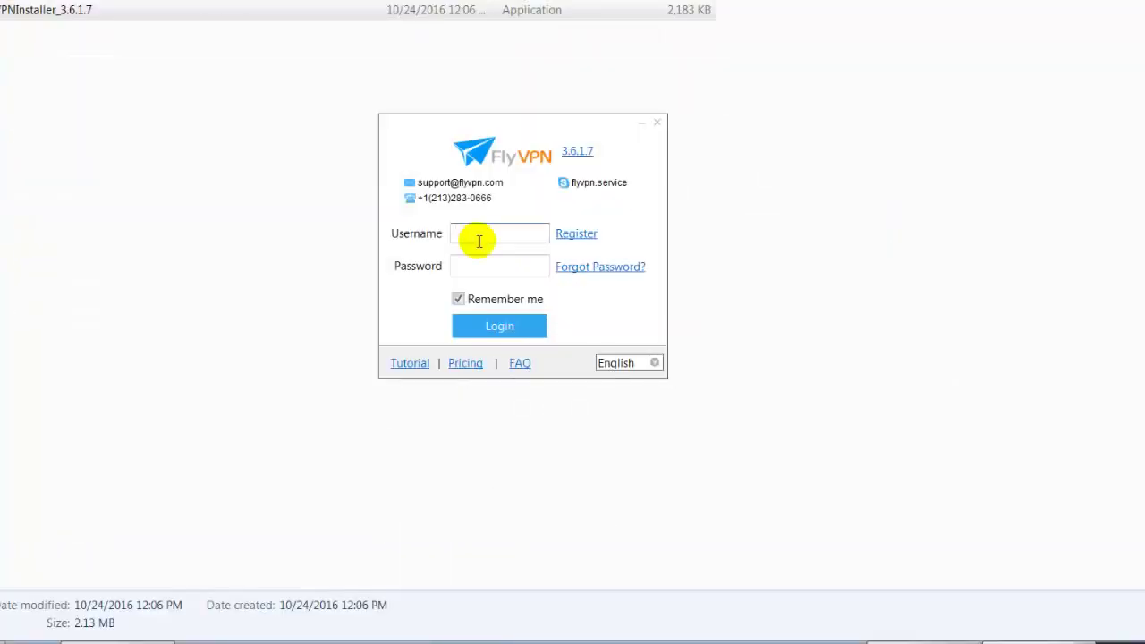
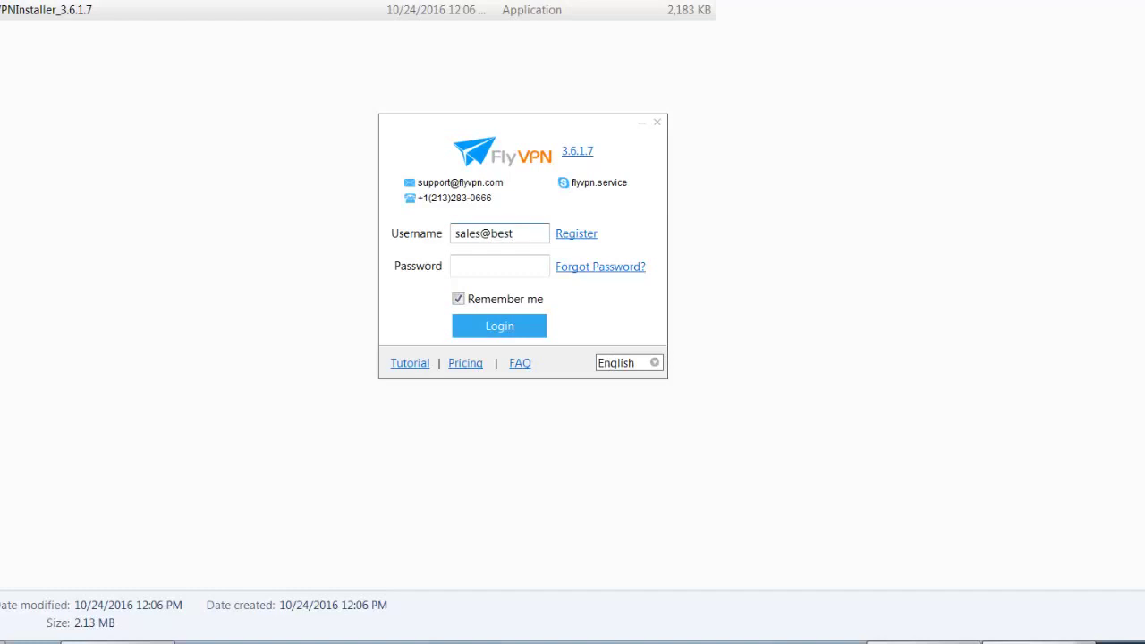
key("Tab")
type("**********")
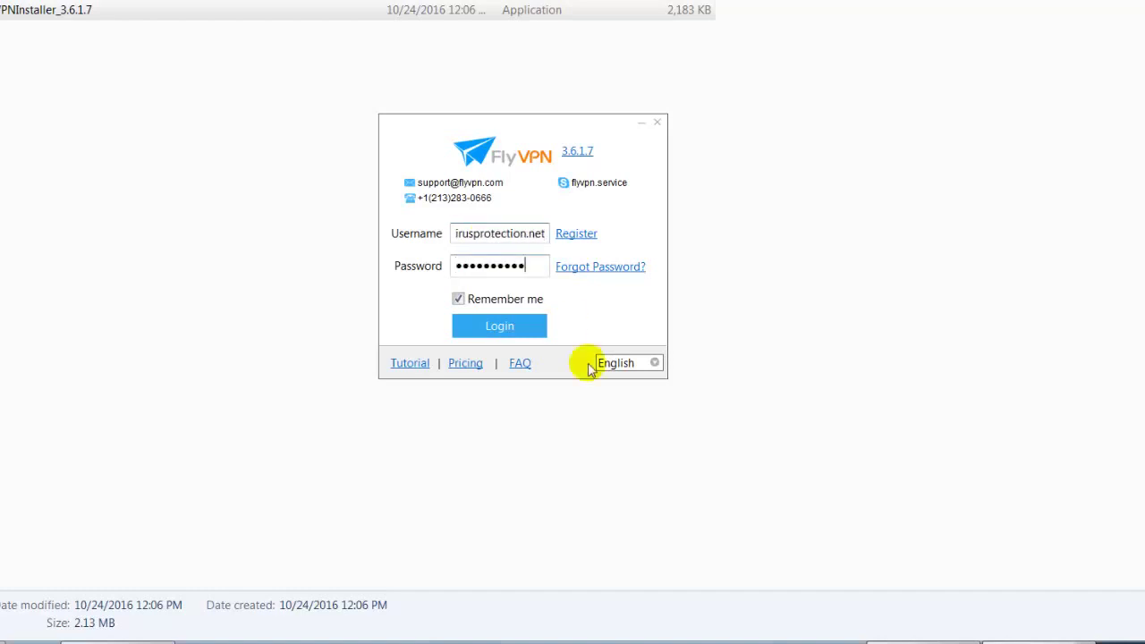
left_click(490, 327)
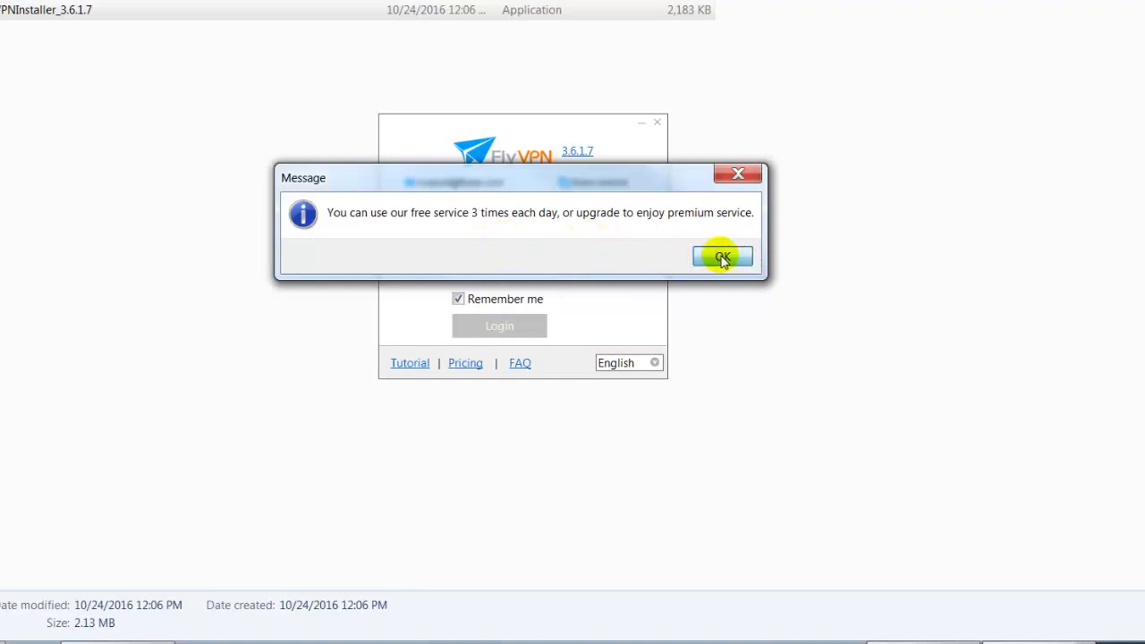
left_click(722, 258)
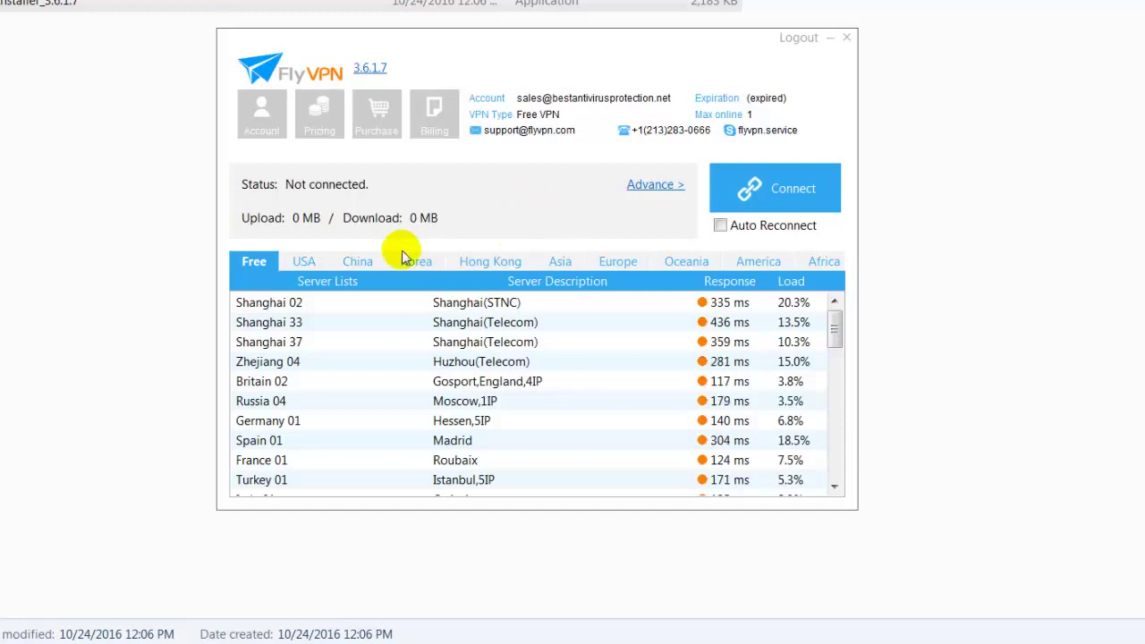
- Pick Georgia 01 (Atlanta) from the USA server list and start connecting
left_click(305, 261)
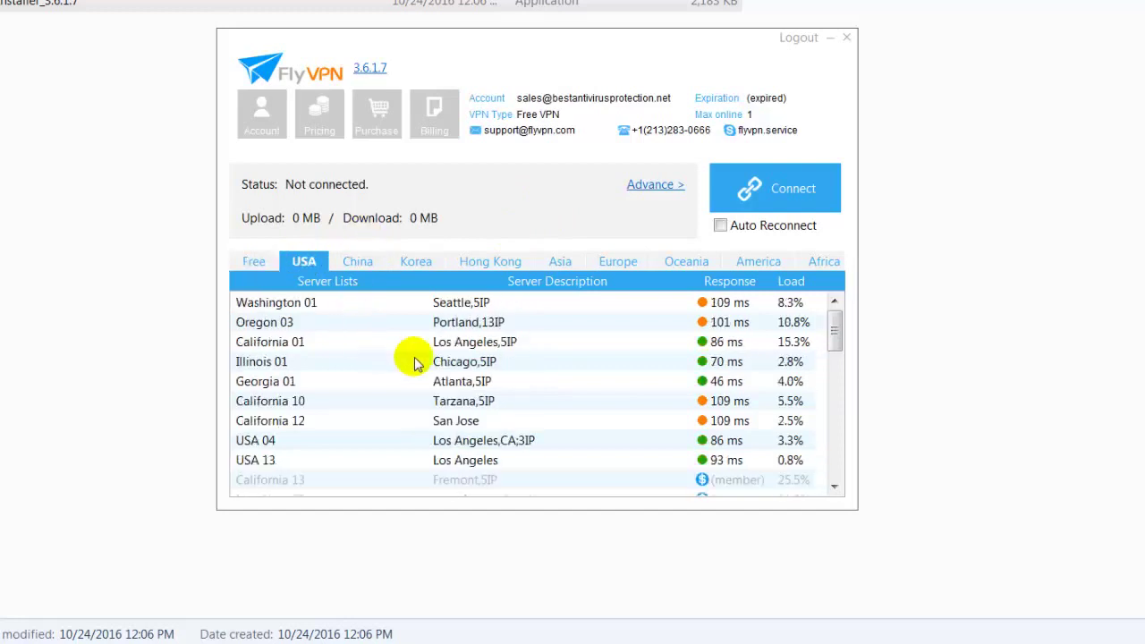
left_click(456, 345)
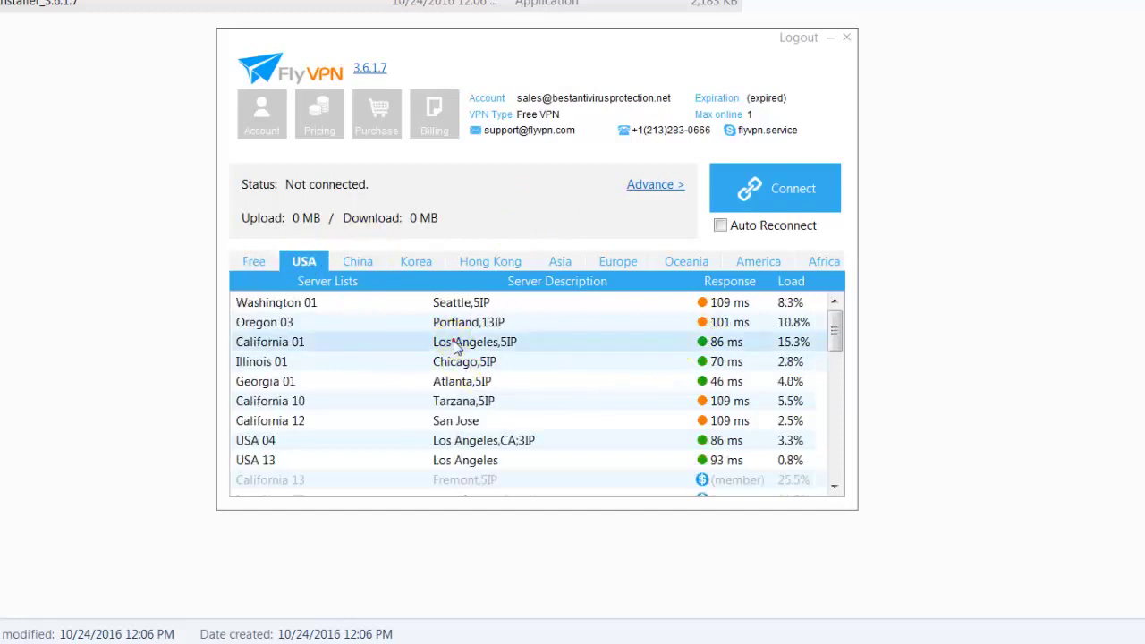
left_click(458, 363)
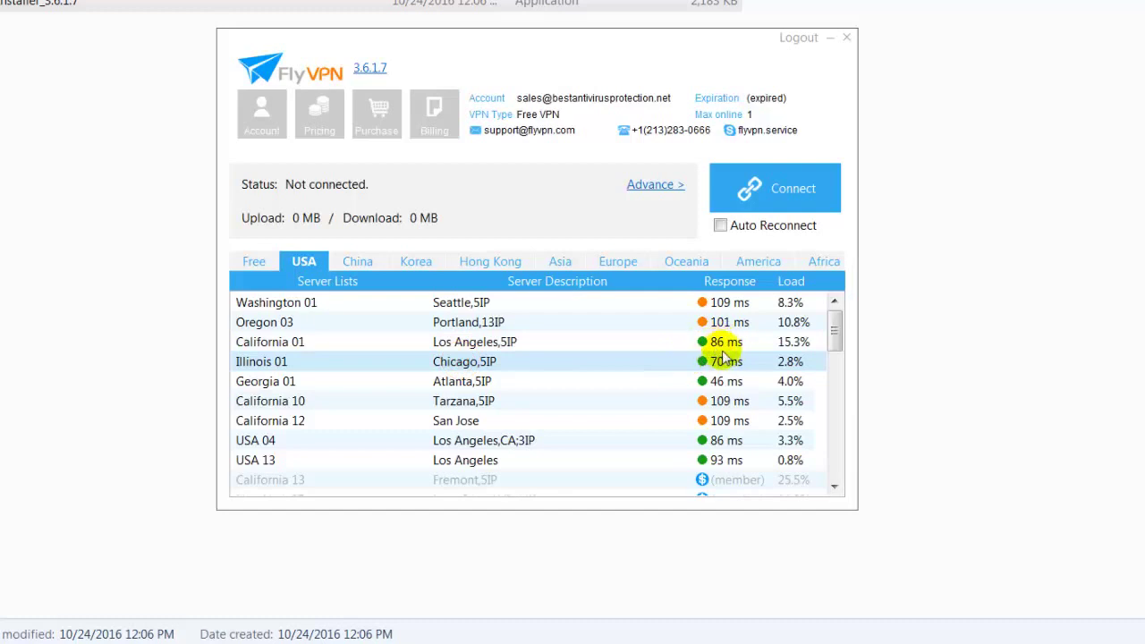
left_click(708, 380)
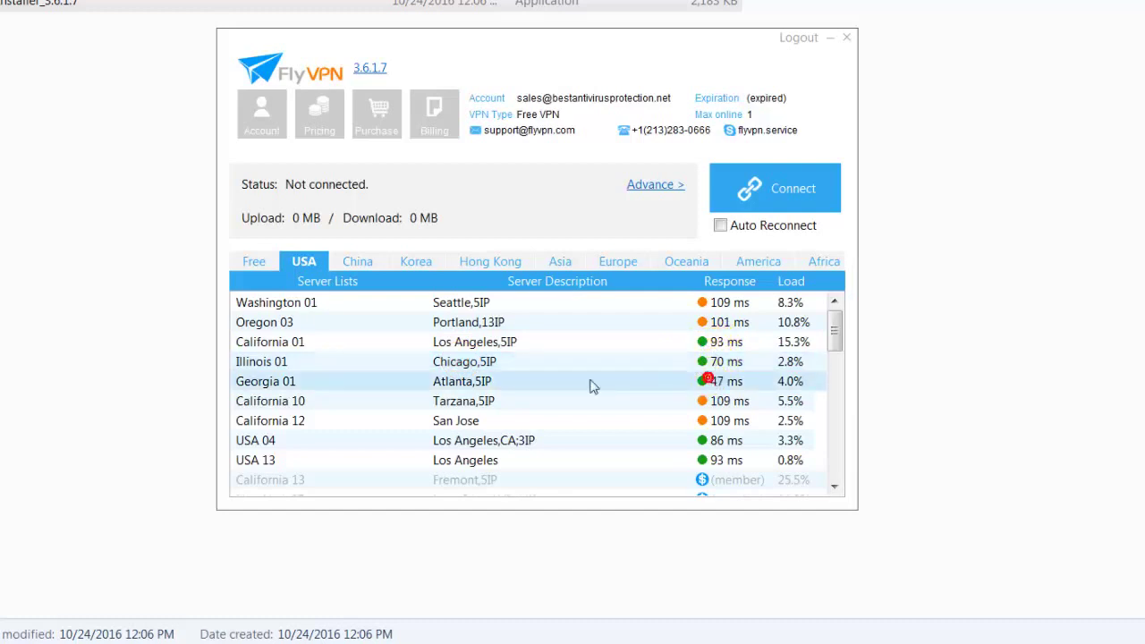
left_click(467, 379)
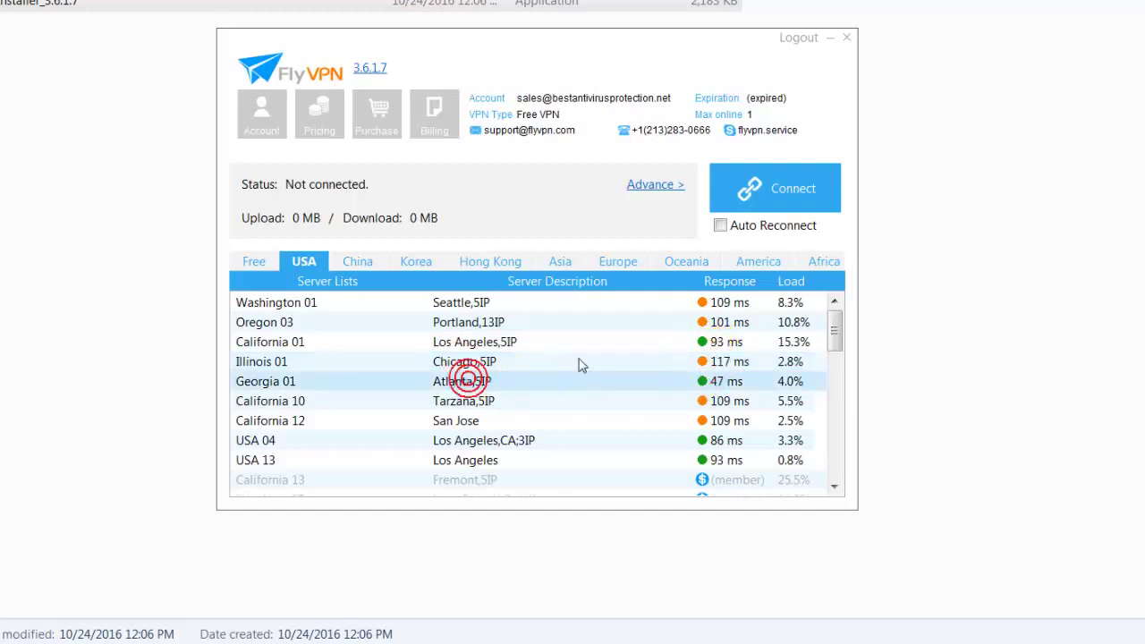
left_click(779, 190)
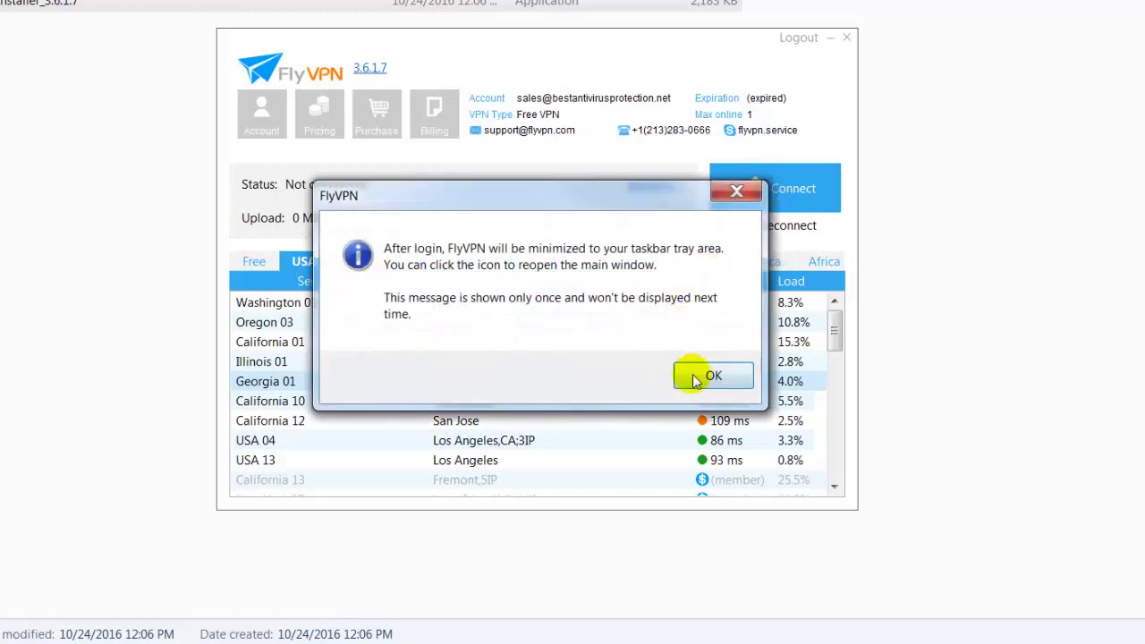
- Accept the tray notice and TAP driver install, then dismiss the notification once Georgia 01 (UDP) connects
left_click(703, 375)
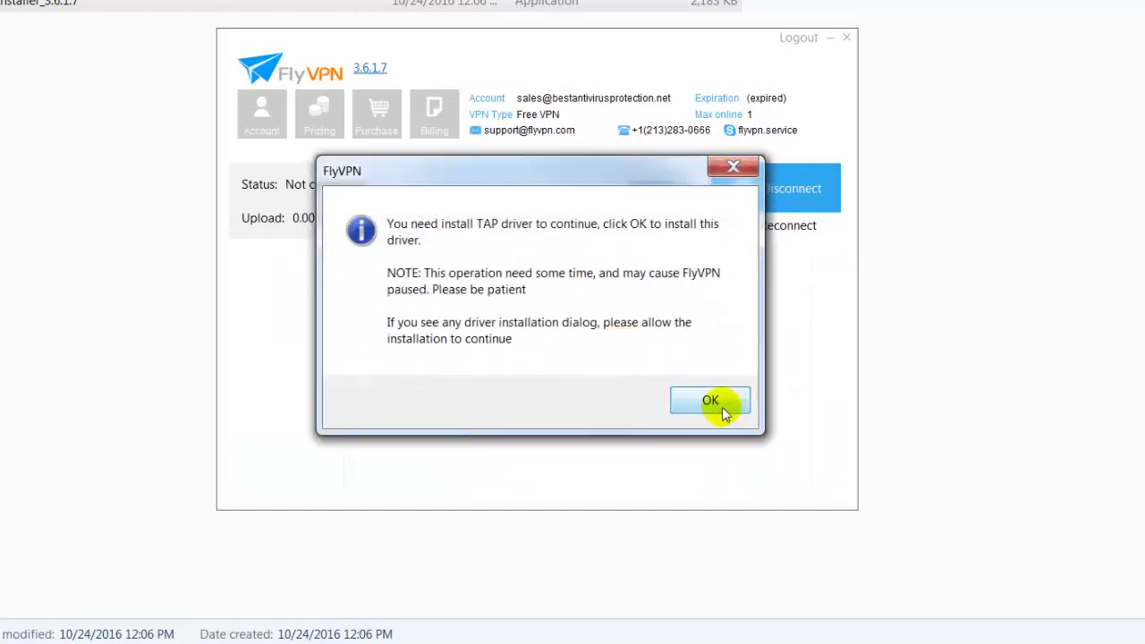
left_click(713, 399)
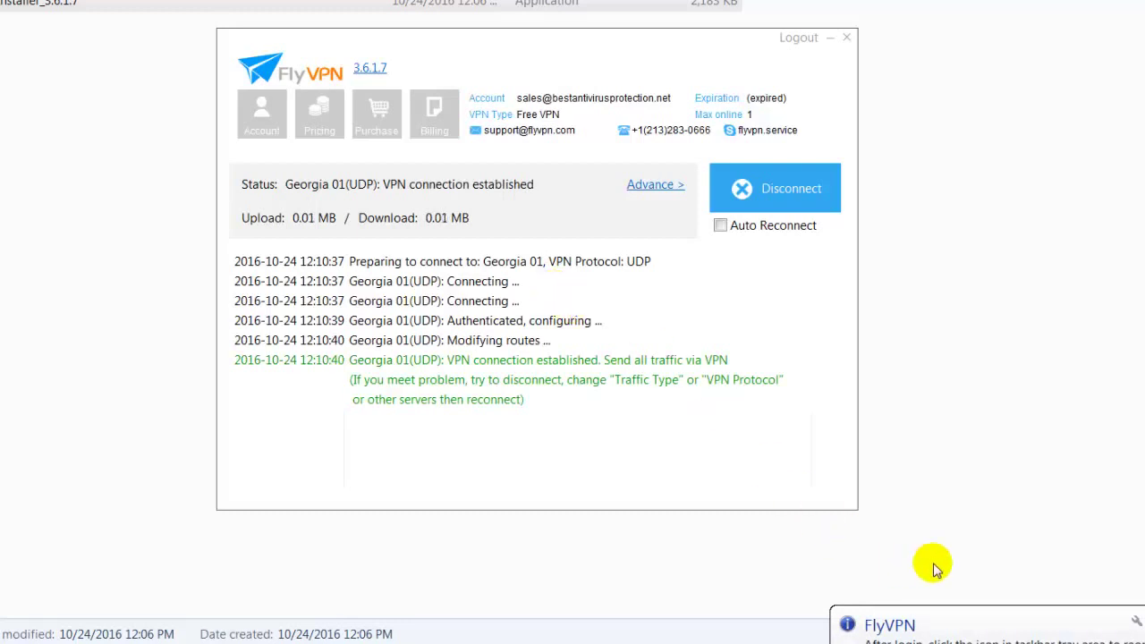
left_click(1063, 631)
left_click(615, 341)
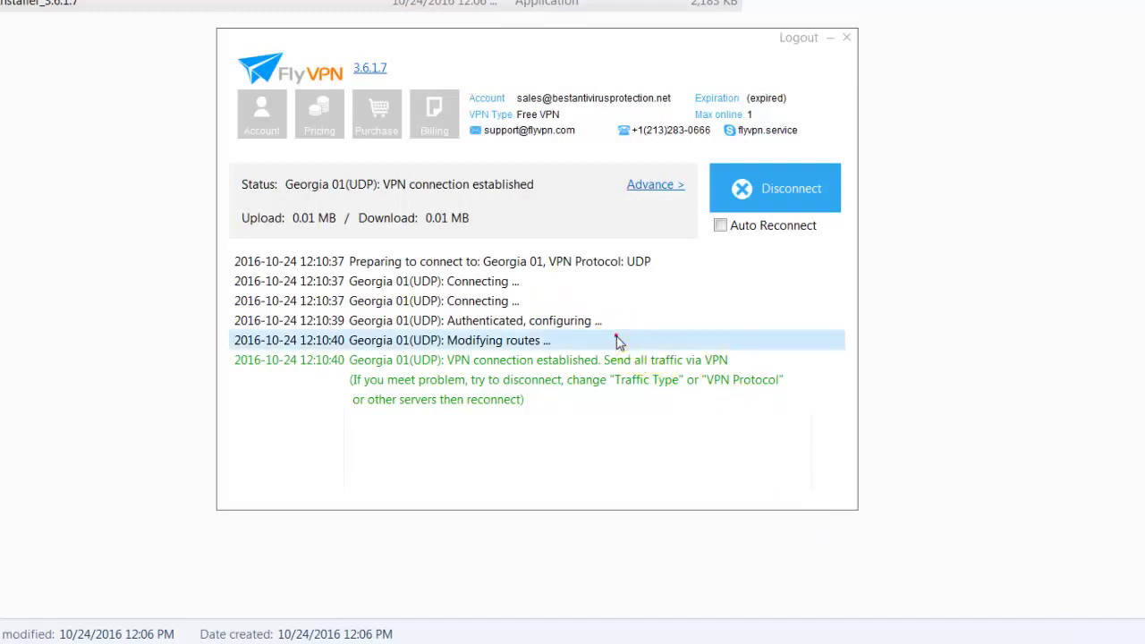
left_click(567, 394)
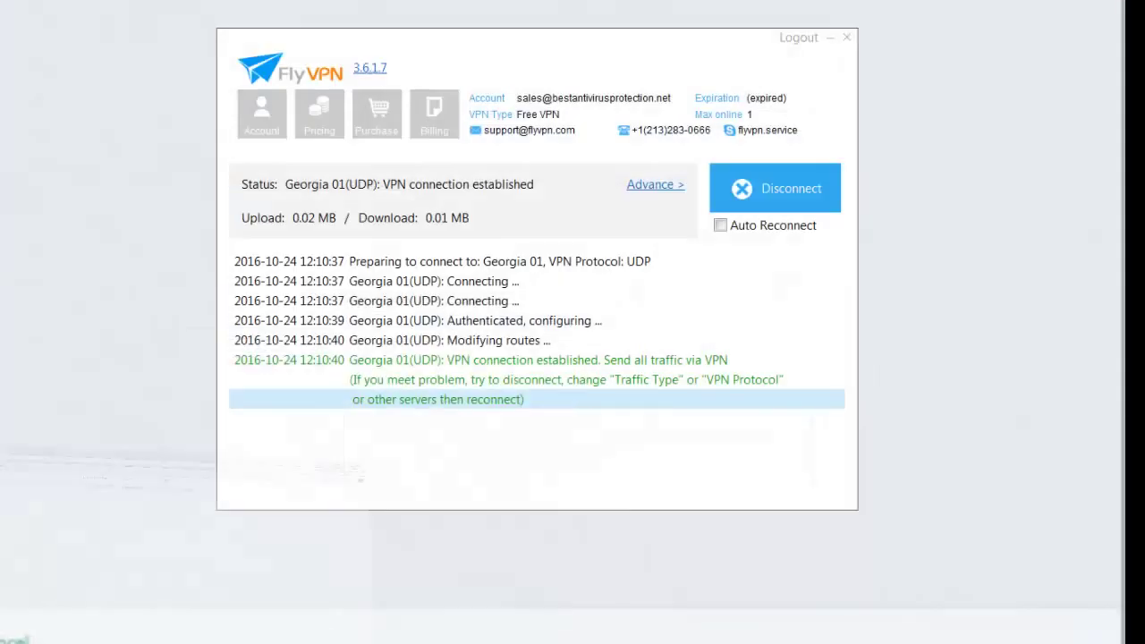
- Minimize FlyVPN to reveal Kaspersky's invalid-region activation screen
left_click(830, 40)
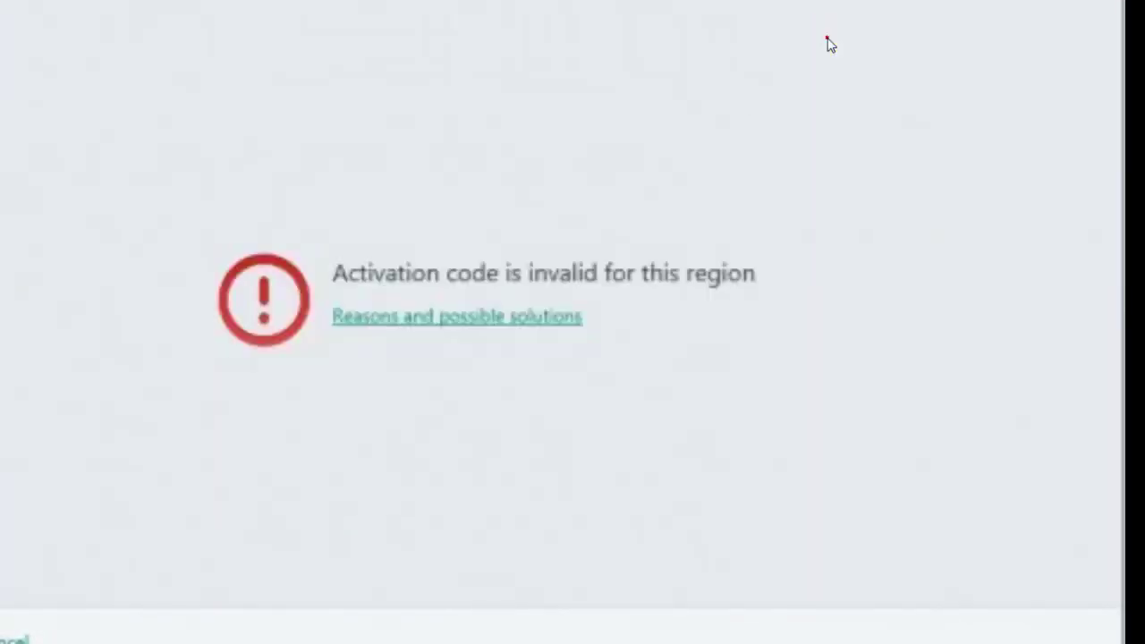